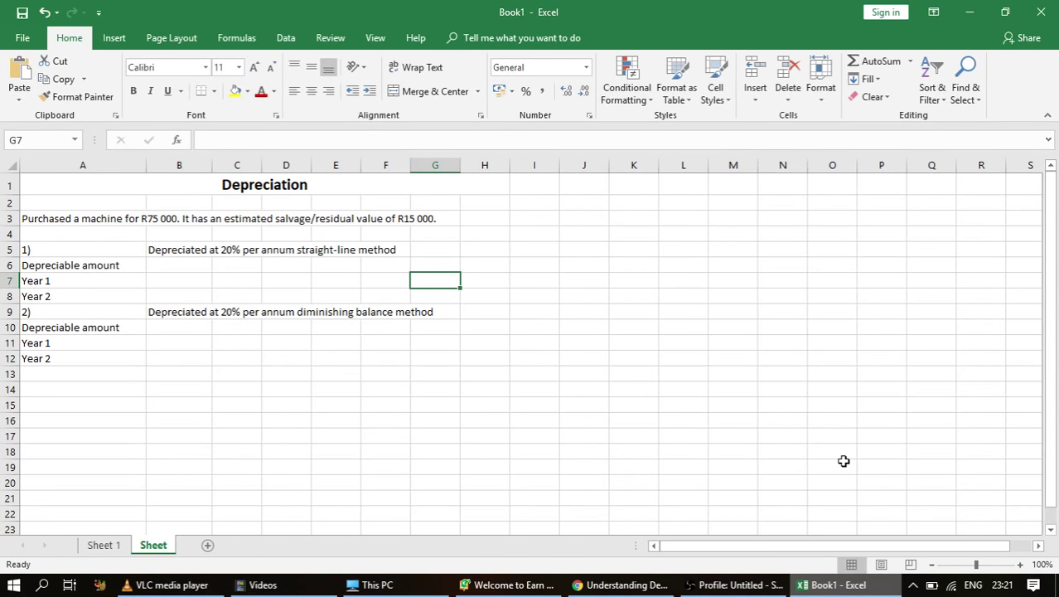
Review the purchase details in row 3 and select the straight-line depreciable amount cell
key("Left")
key("Left")
key("Left")
key("Left")
key("Left")
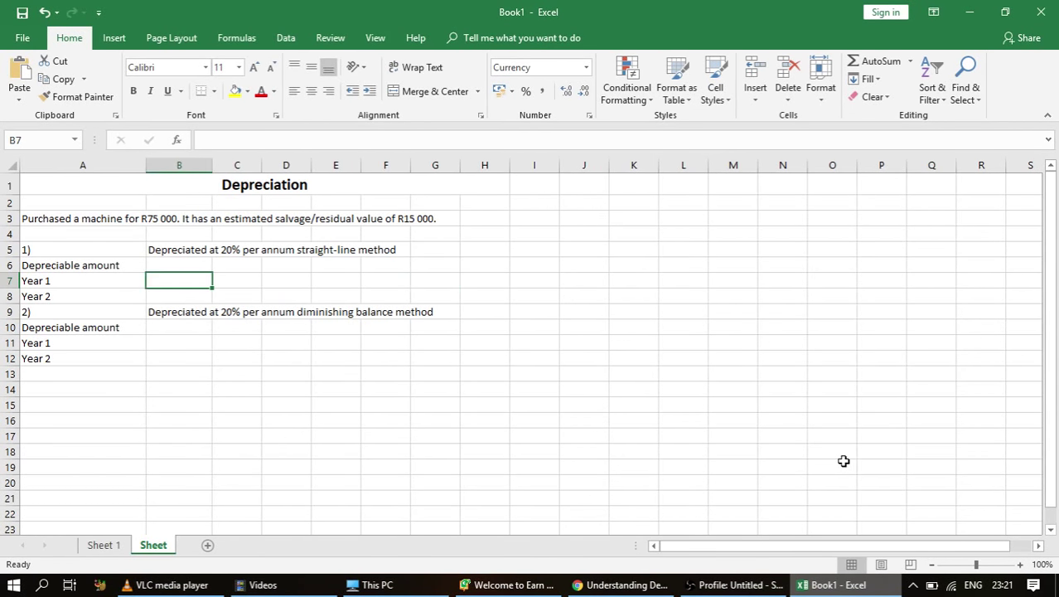
key("Up")
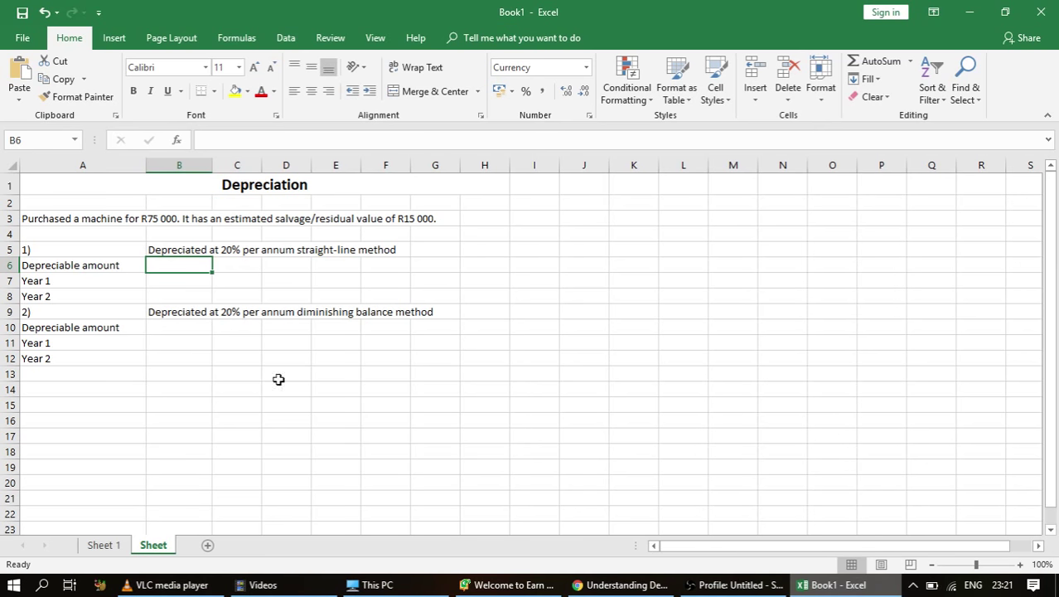
left_click(105, 220)
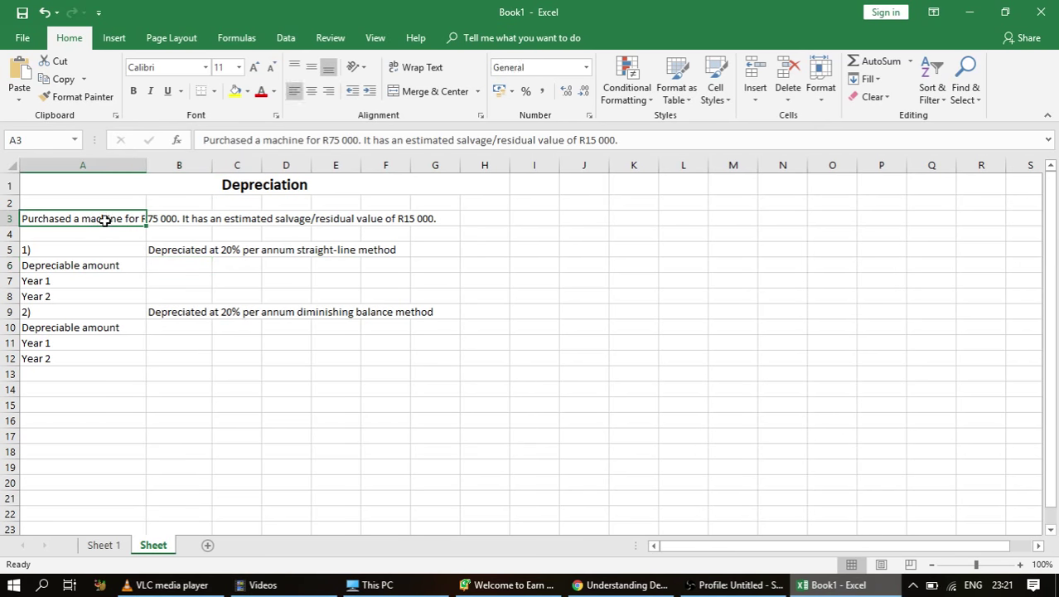
left_click(207, 387)
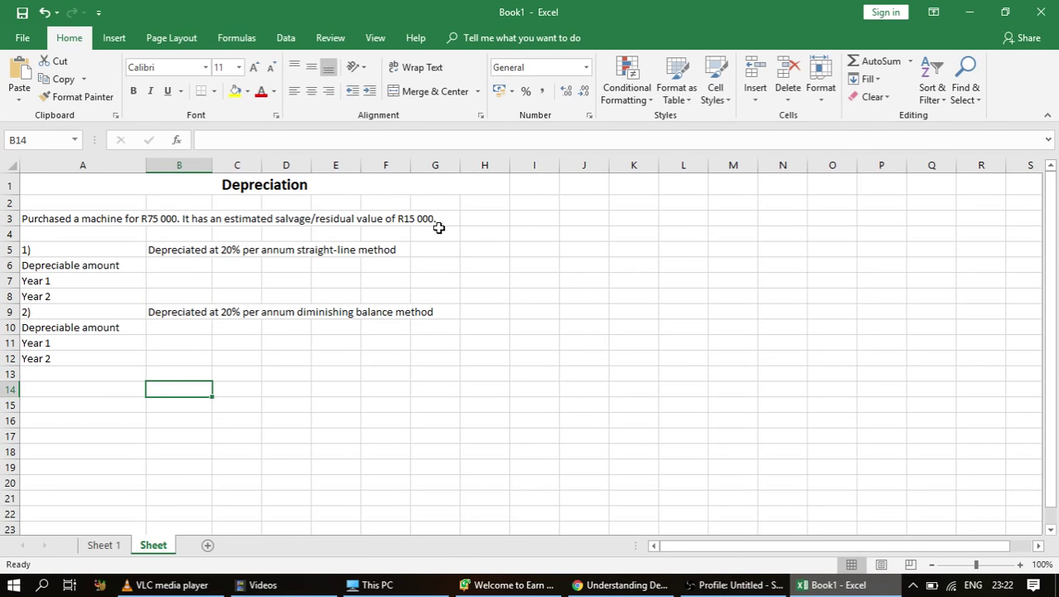
left_click(173, 264)
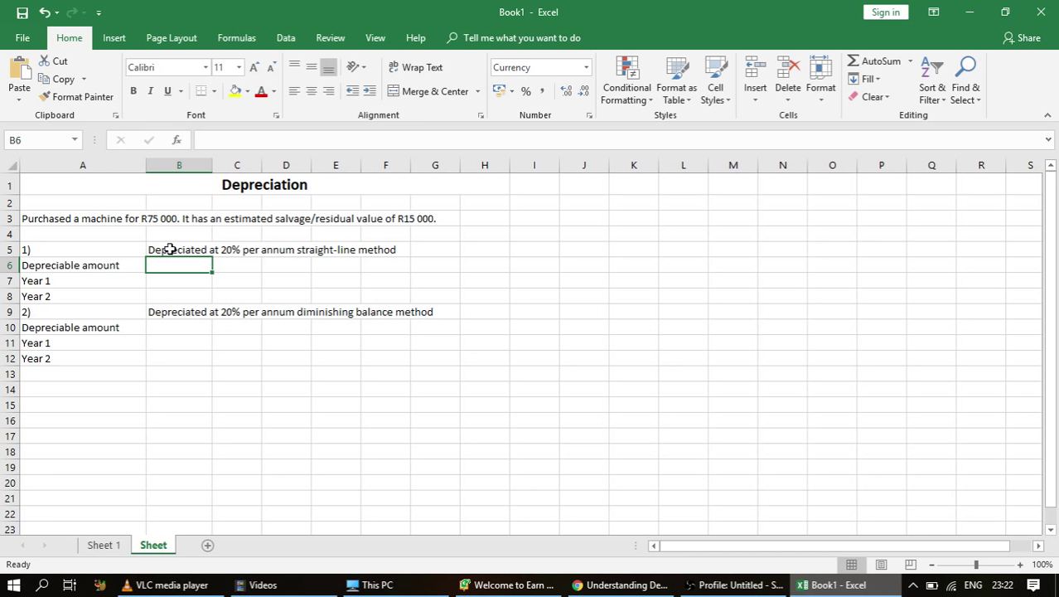
type("=75000-")
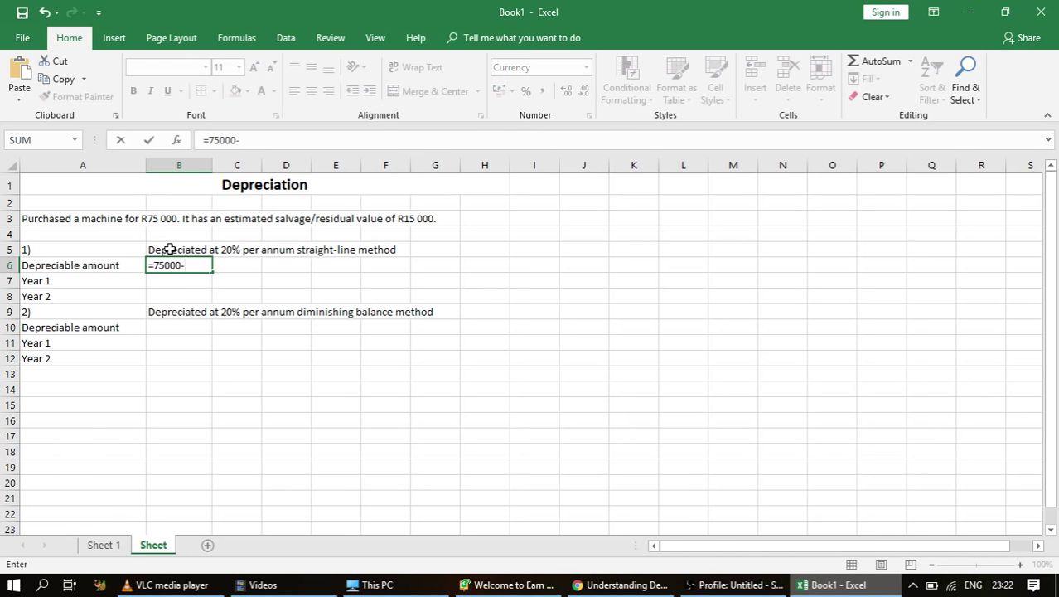
type("15000")
key("Return")
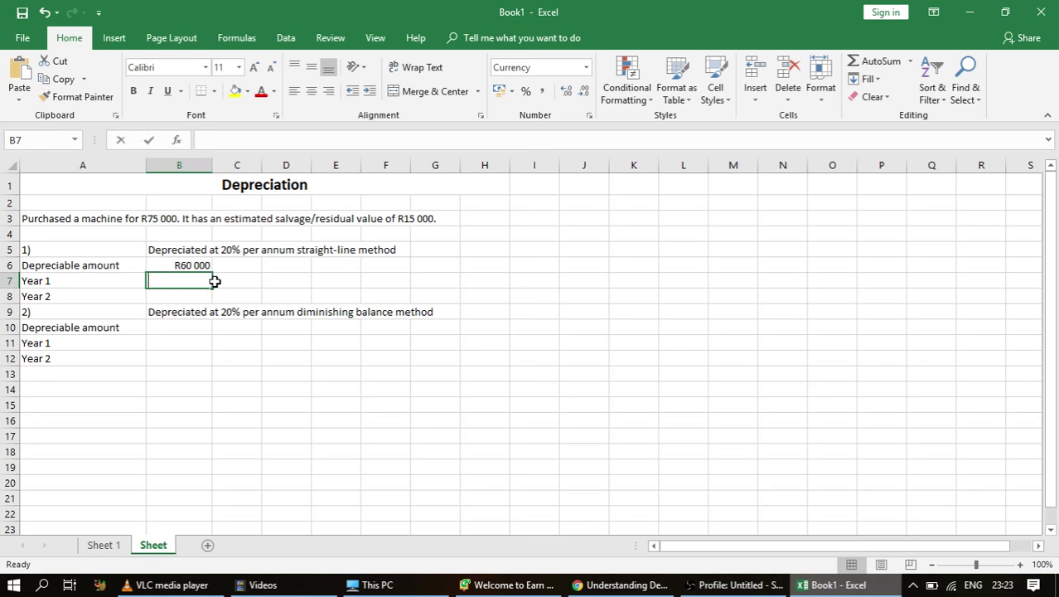
type("=.2")
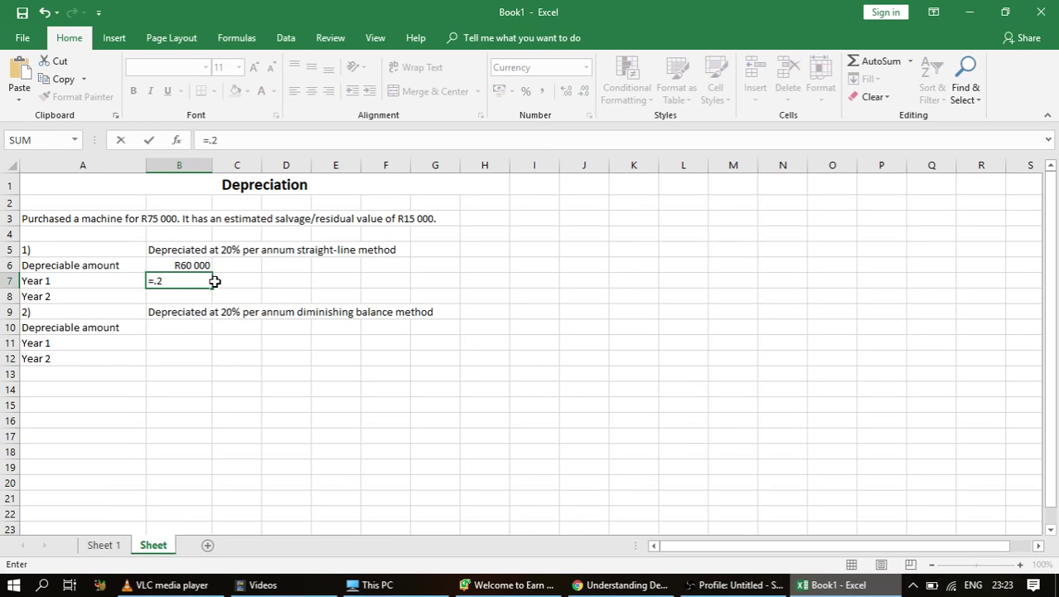
type("*60000")
Confirm =.2*60000 in B7 for R12 000 Year 1 depreciation and start the same formula in B8
key("Return")
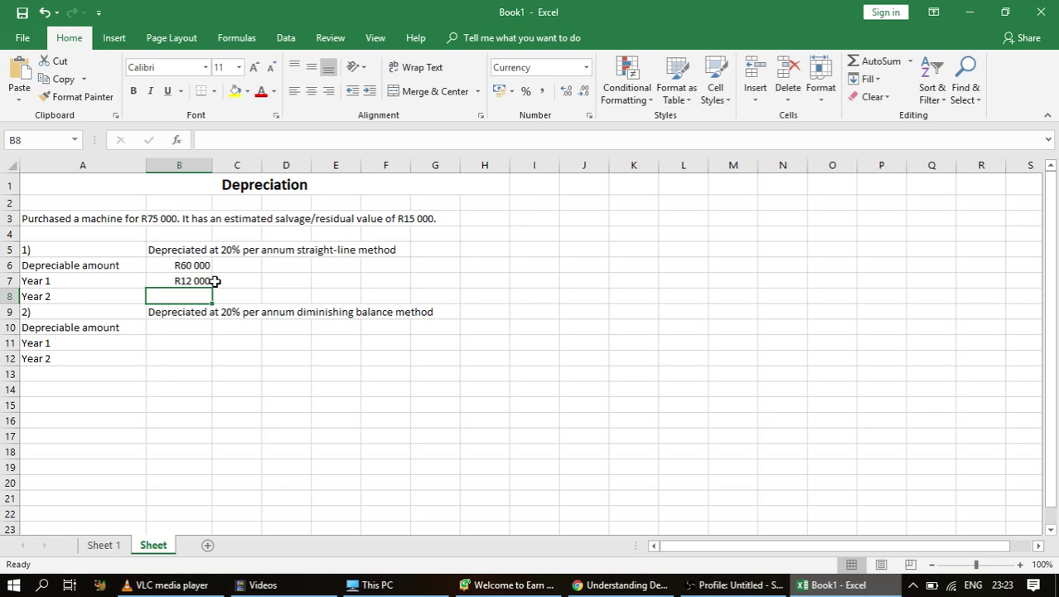
type("=")
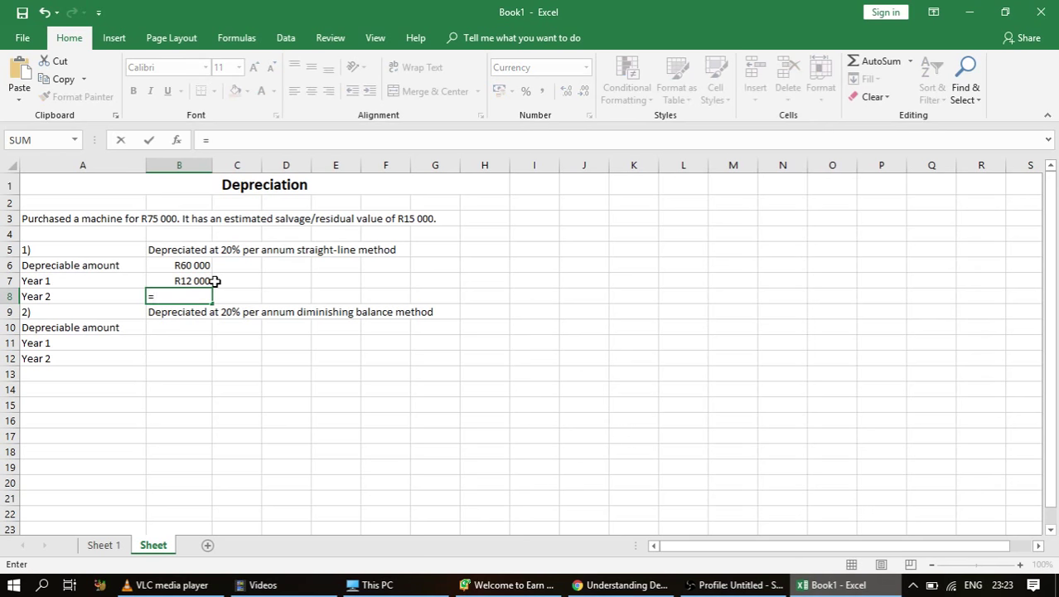
type(".2*60000")
Confirm R12 000 straight-line Year 2 depreciation in B8 and select the diminishing balance section
key("Return")
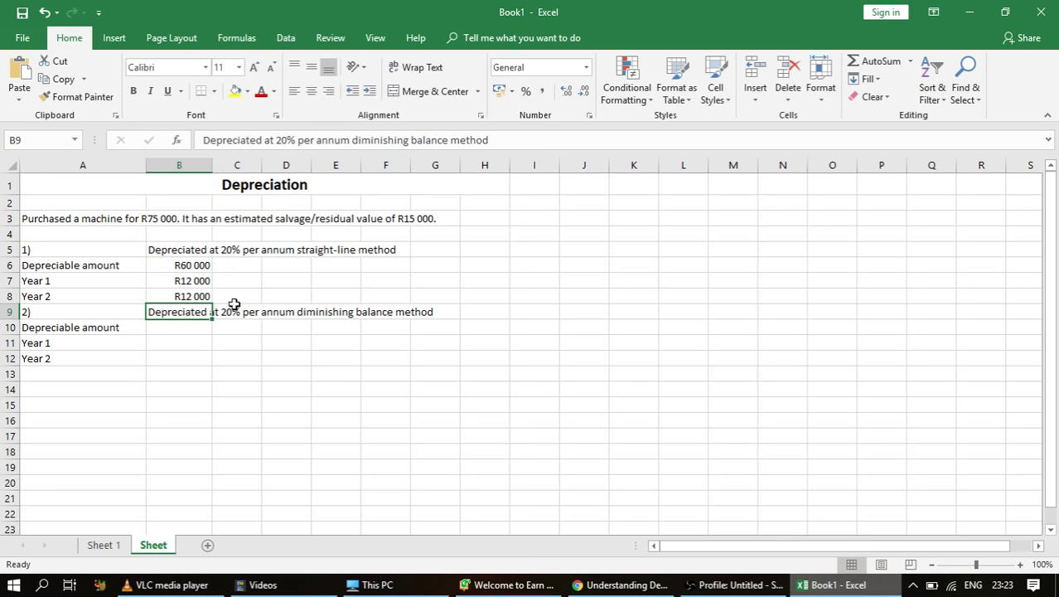
left_click(174, 344)
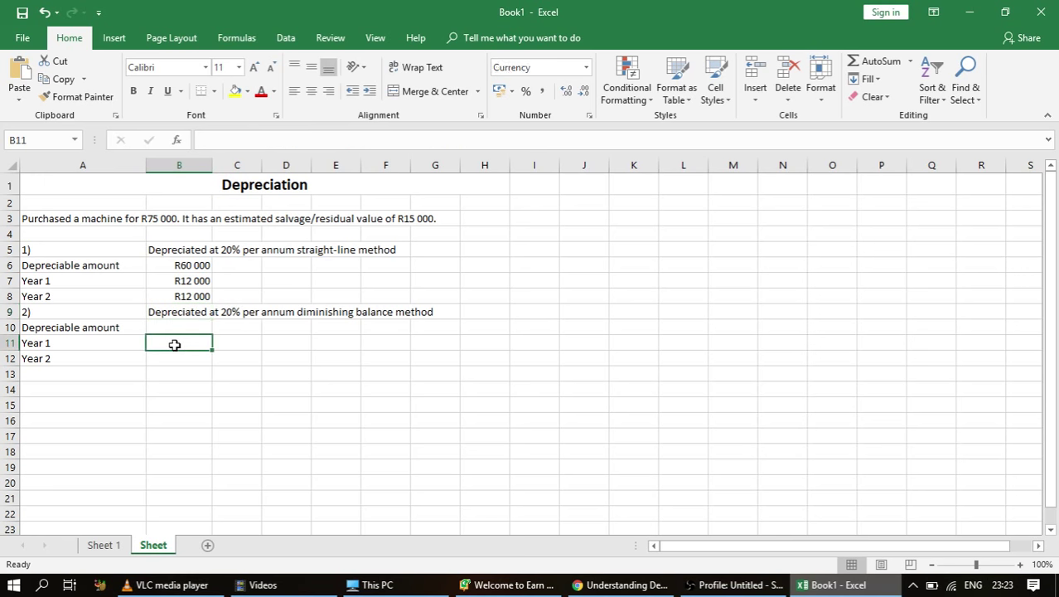
key("Up")
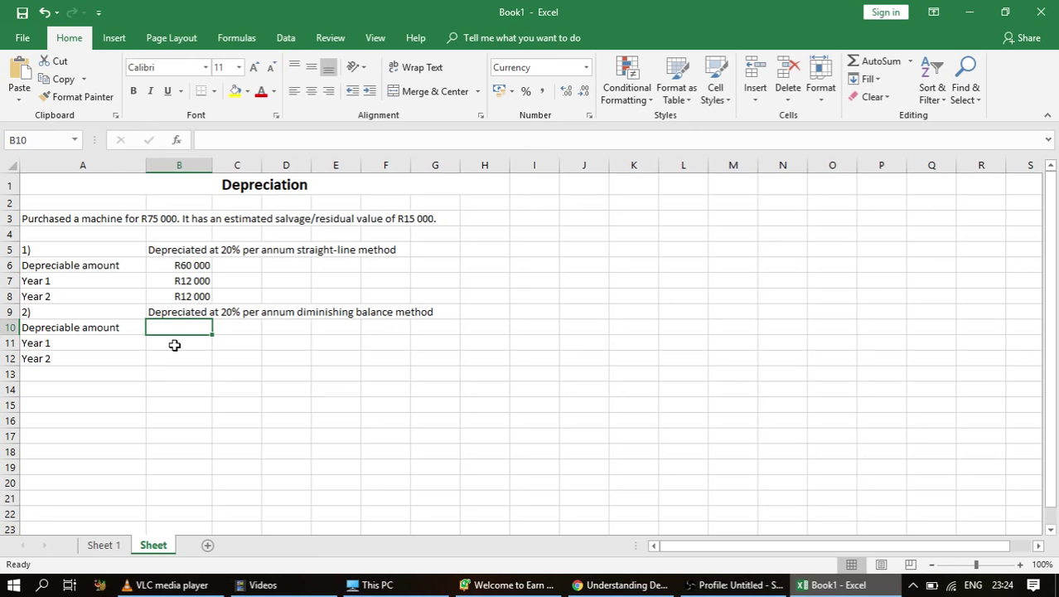
type("=")
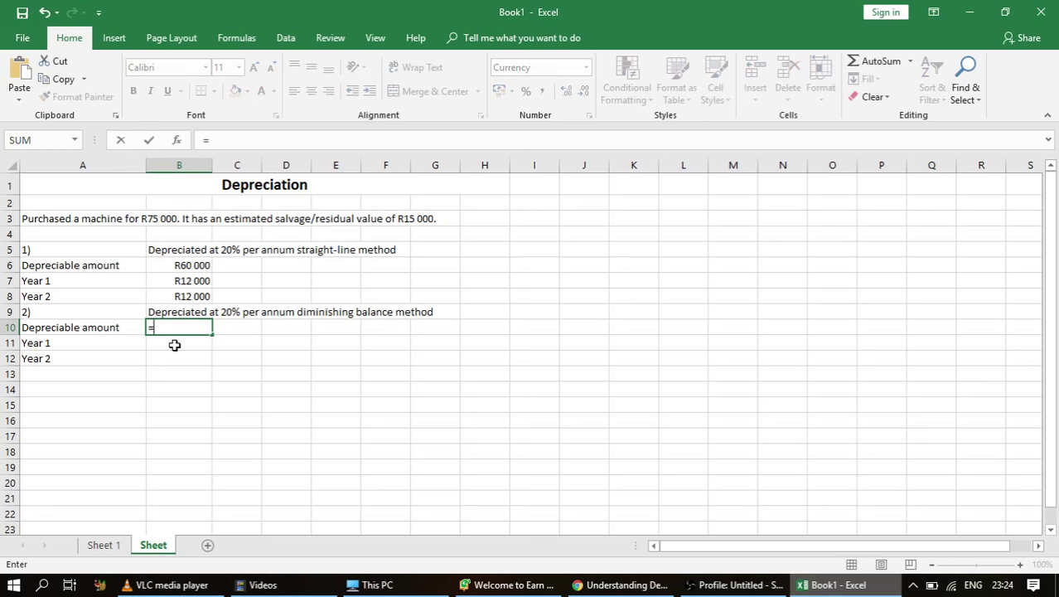
type("75000-")
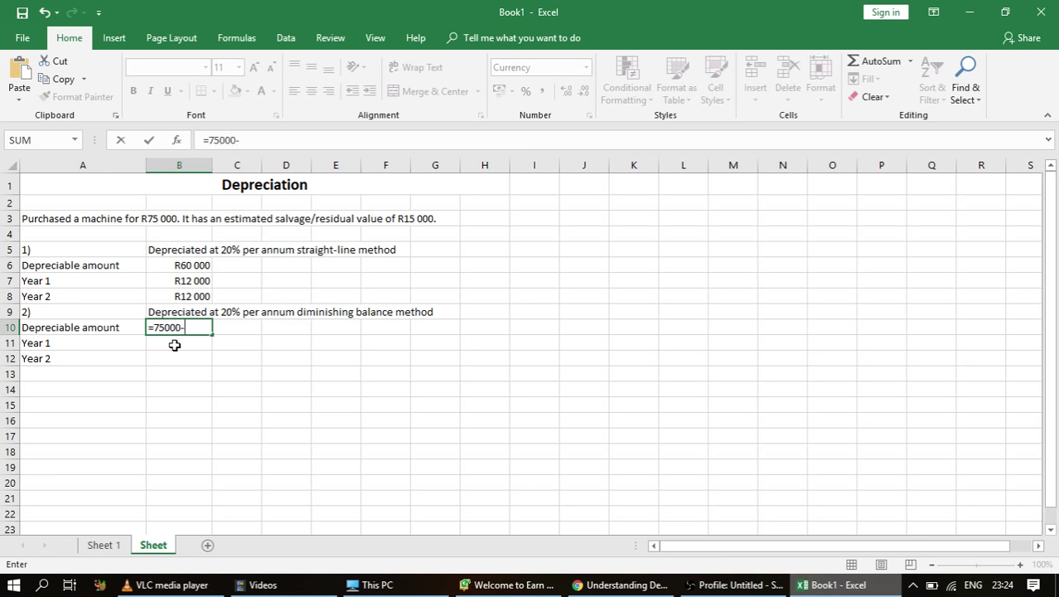
type("15000")
key("ctrl+Return")
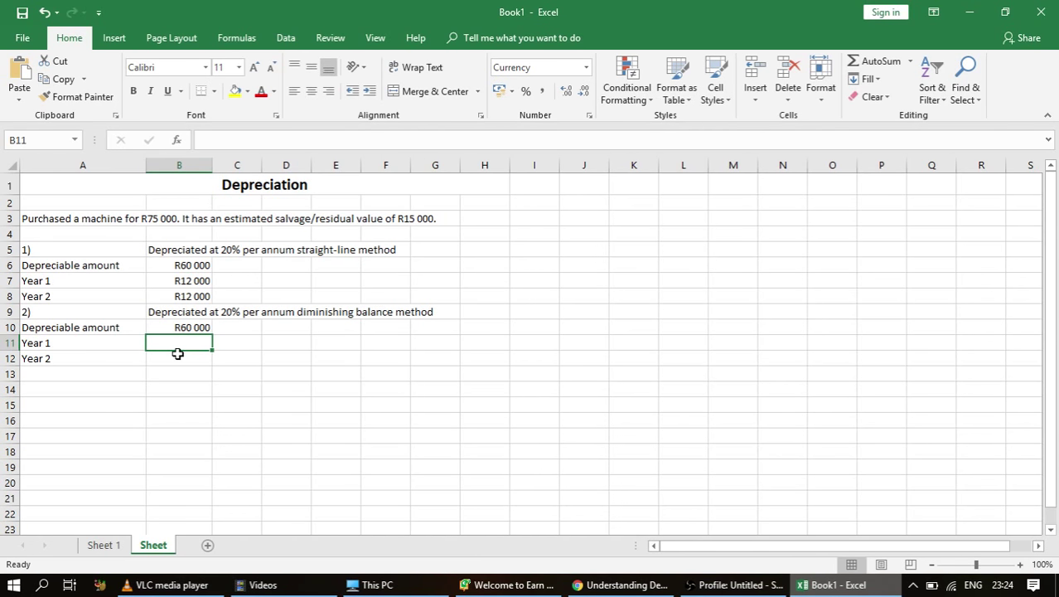
Enter =.2*60000 in B11 for R12 000 Year 1 depreciation, then check the B10 formula
type("=")
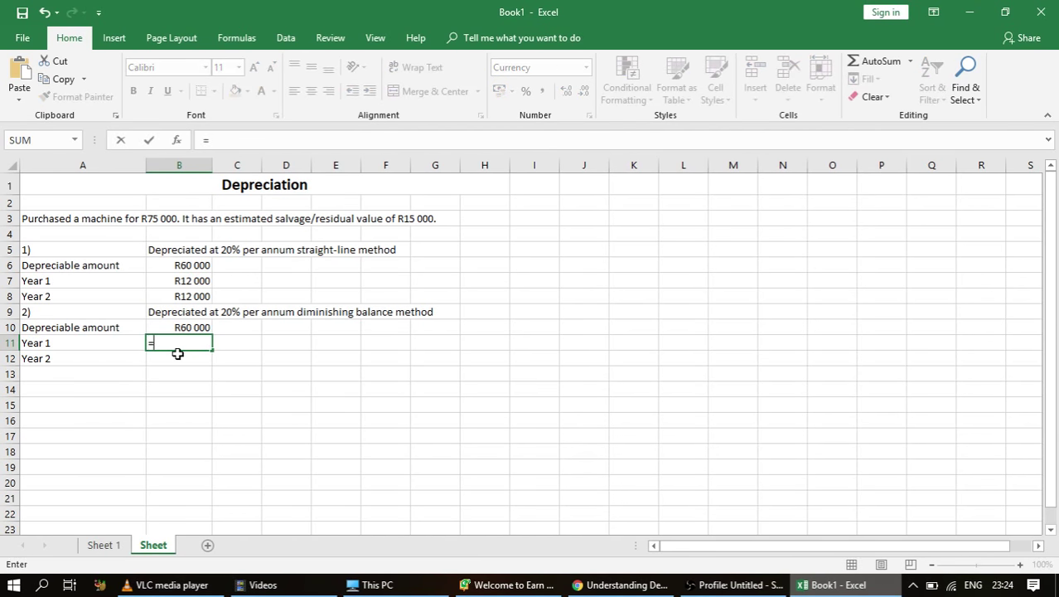
type(".2*60000")
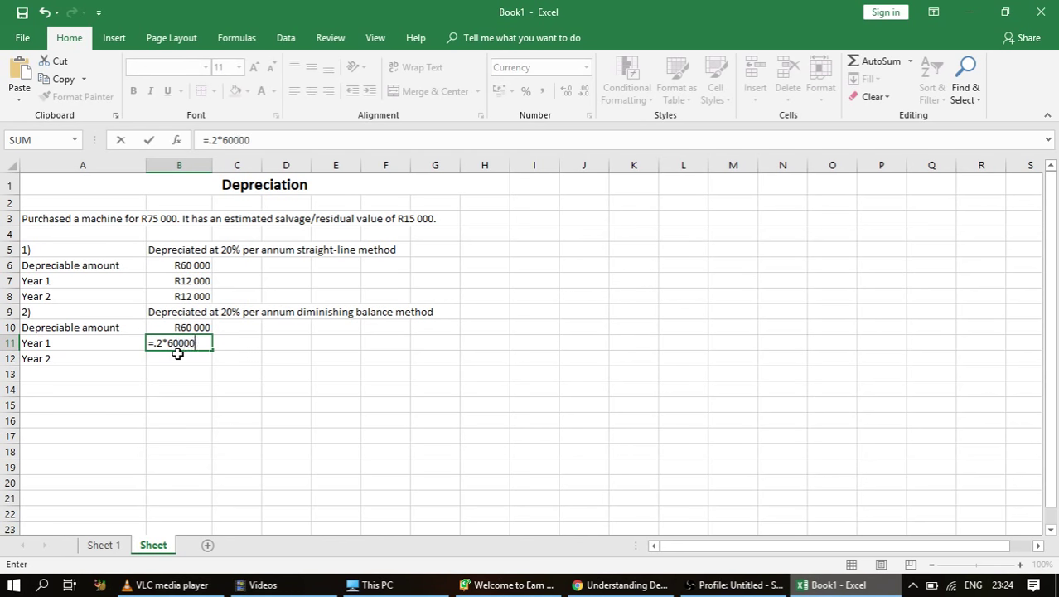
key("Return")
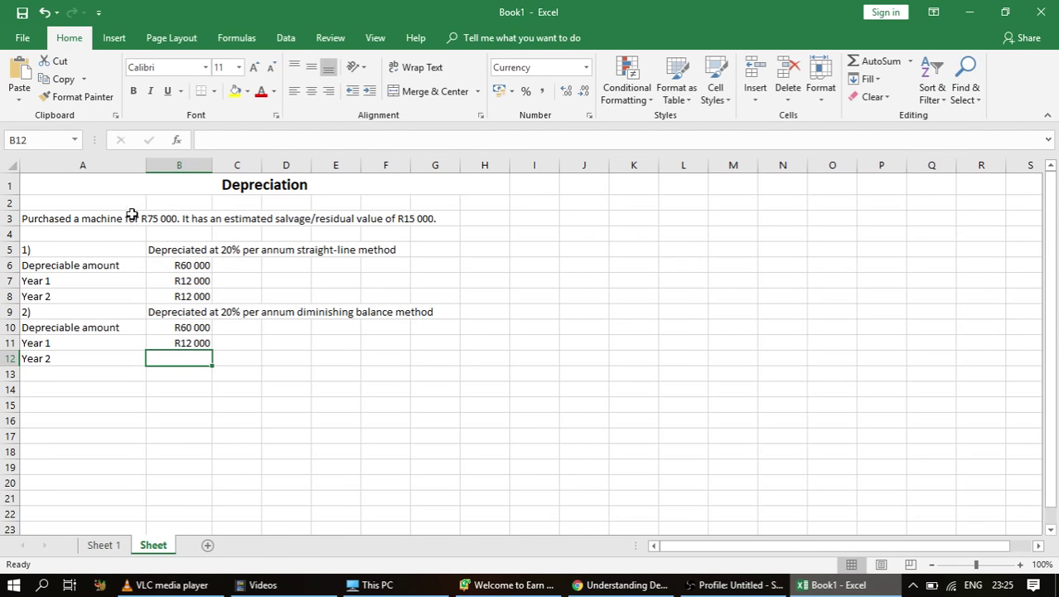
left_click(195, 266)
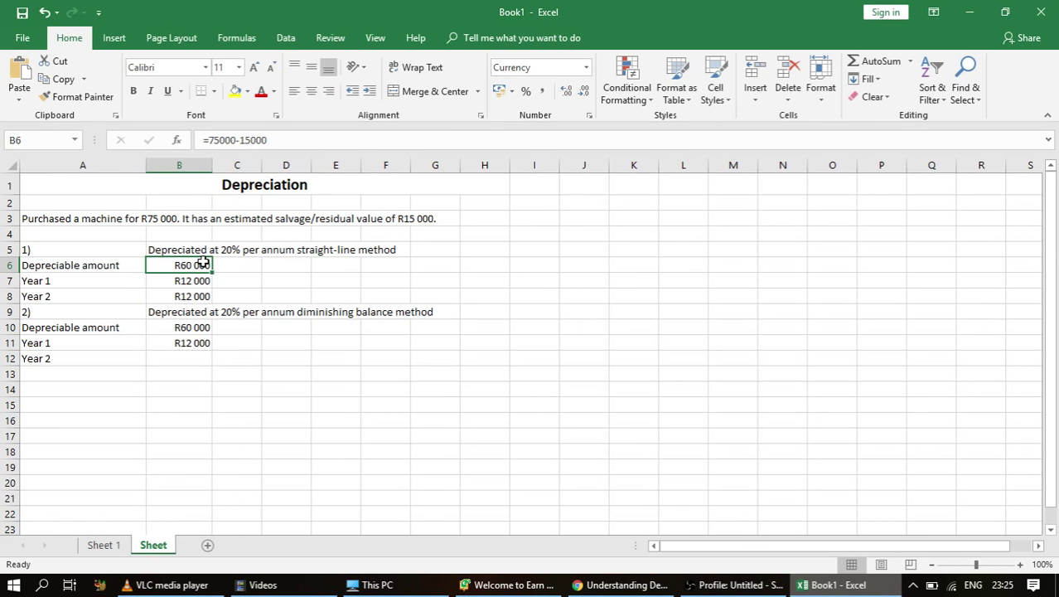
left_click(179, 357)
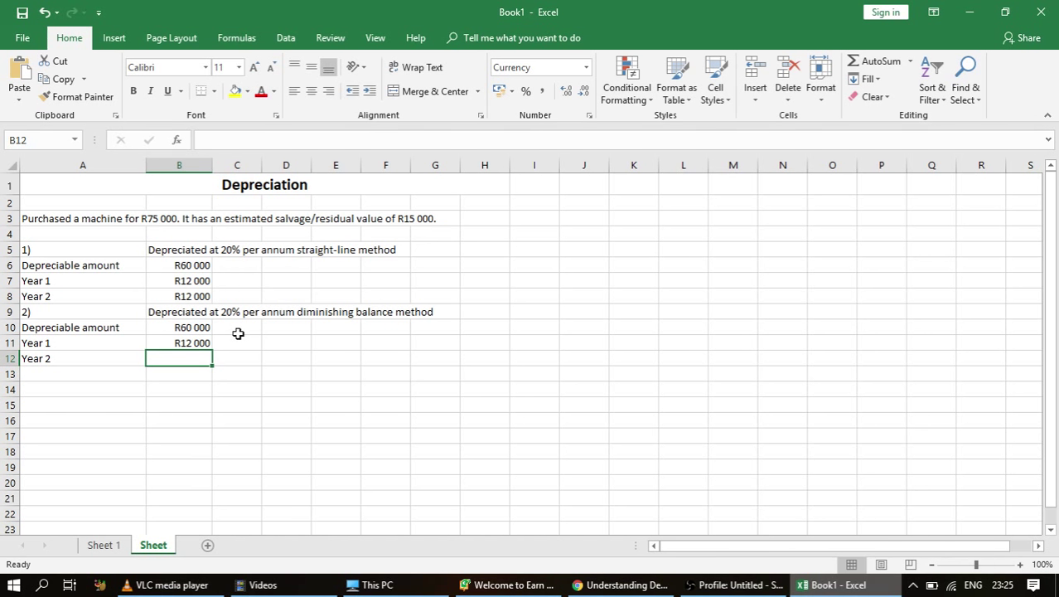
Enter =(B10-B11)*.2 in B12, giving R9 600 diminishing balance Year 2 depreciation
type("=")
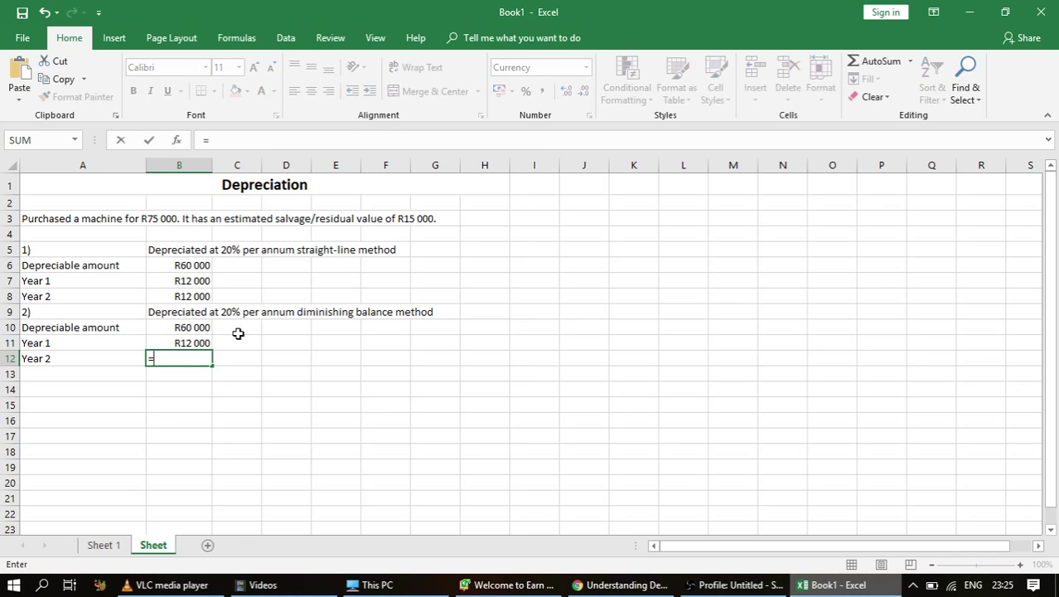
type("(")
left_click(200, 328)
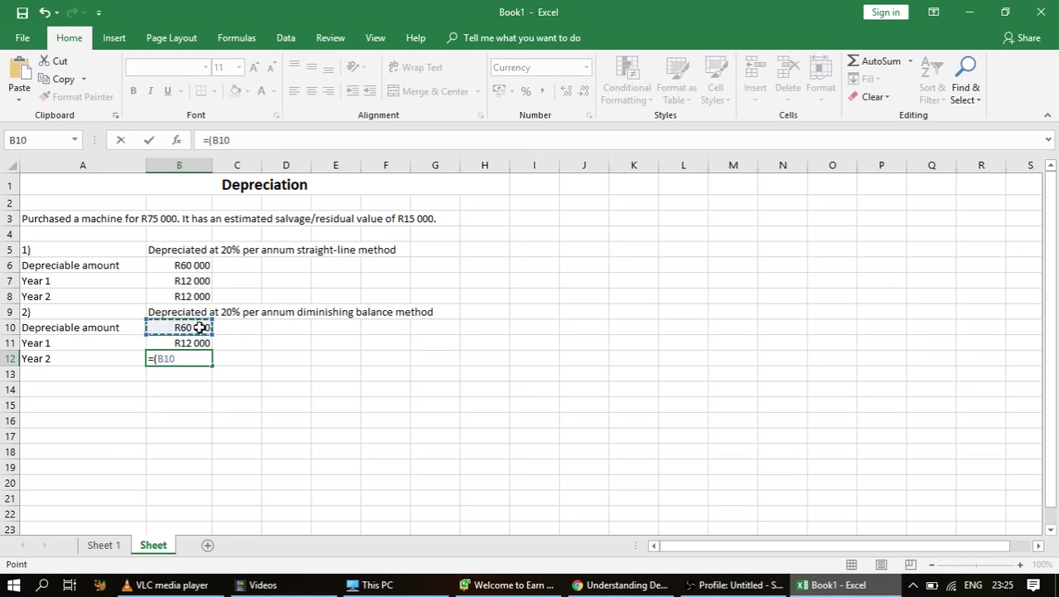
type("-")
left_click(189, 343)
type(")*")
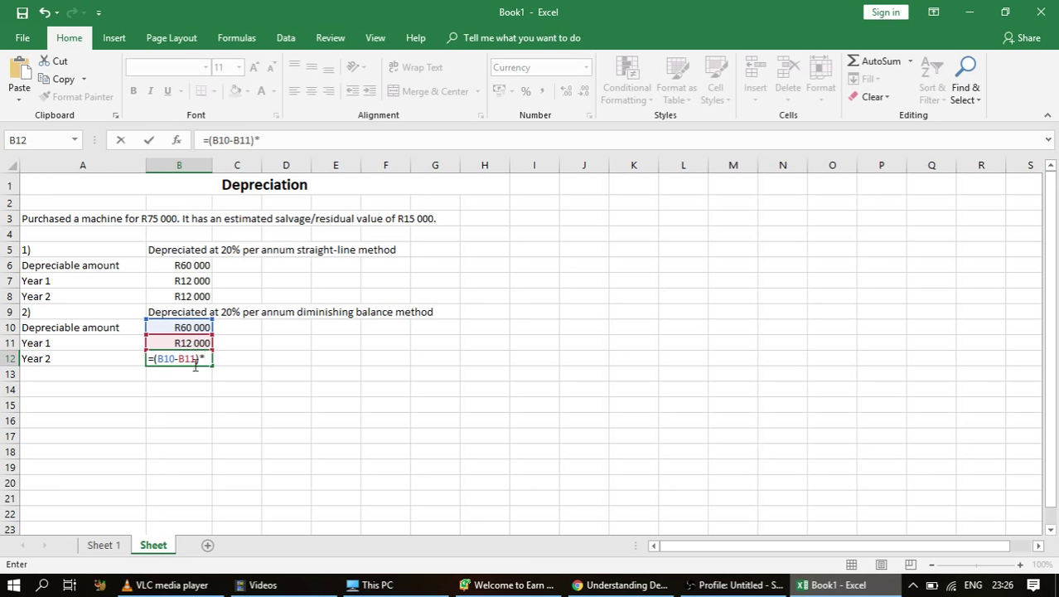
type(".2")
key("Return")
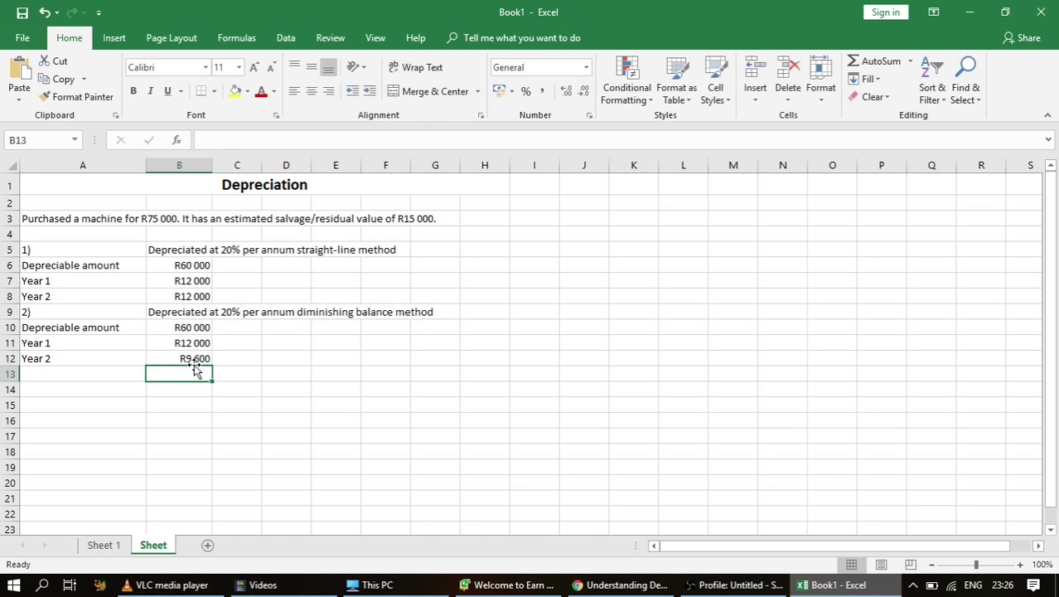